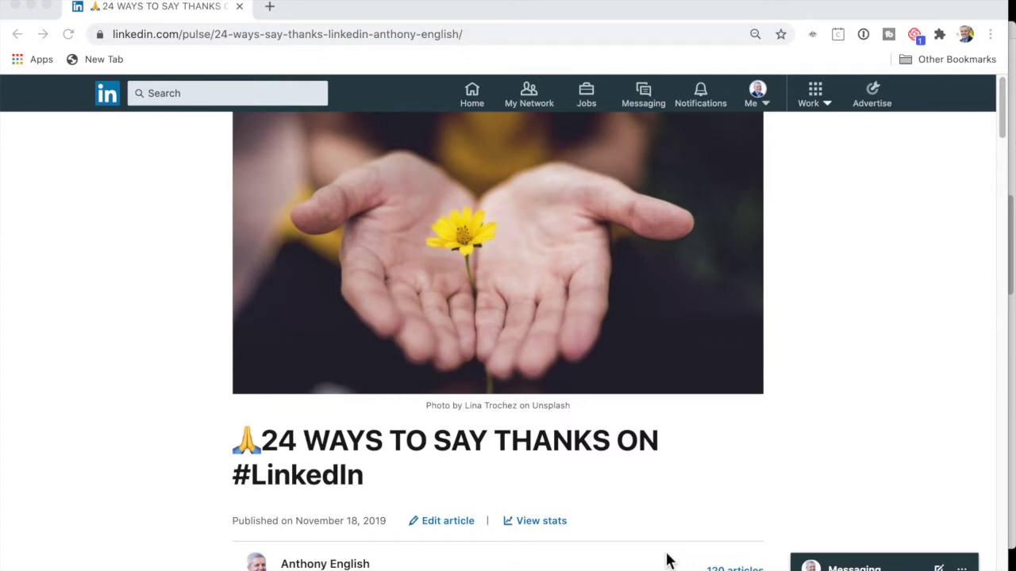
- Scroll through the '24 Ways to Say Thanks' article, then go to LinkedIn Notifications
{"action": "scroll", "coordinate": [666, 561], "scroll_direction": "down", "scroll_amount": 1}
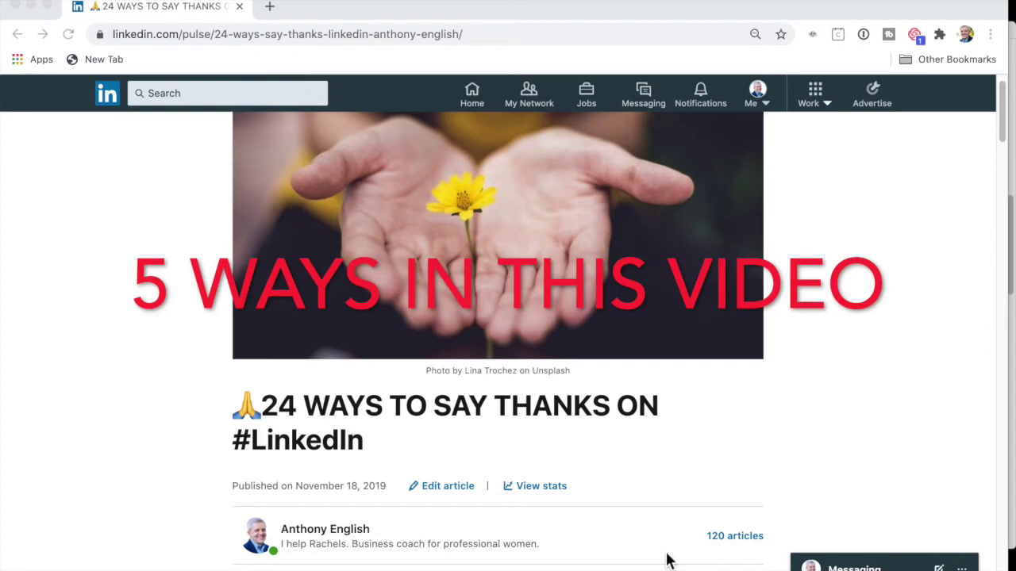
{"action": "scroll", "coordinate": [666, 560], "scroll_direction": "down", "scroll_amount": 5}
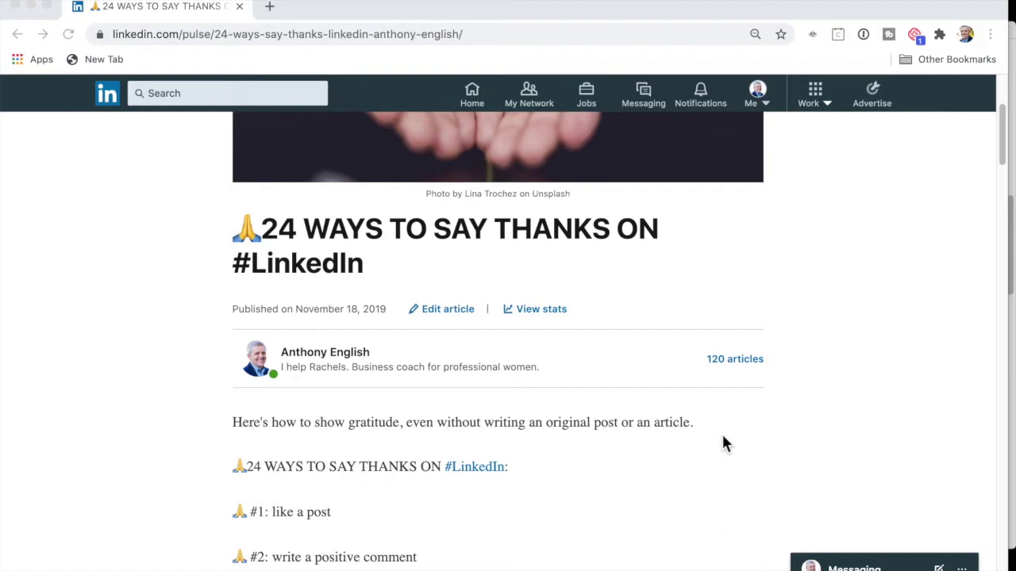
{"action": "scroll", "coordinate": [723, 438], "scroll_direction": "down", "scroll_amount": 1}
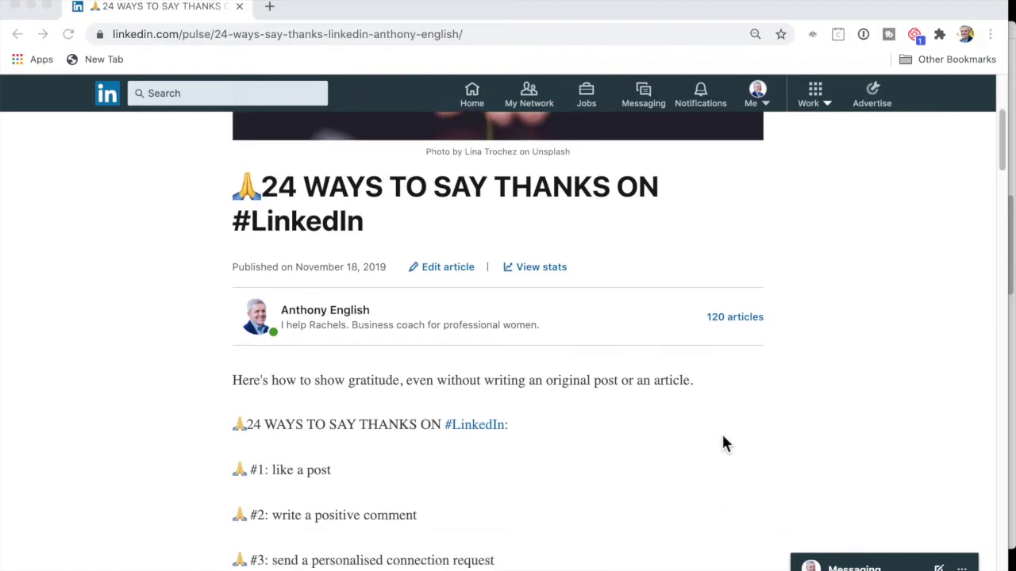
{"action": "scroll", "coordinate": [723, 443], "scroll_direction": "down", "scroll_amount": 1}
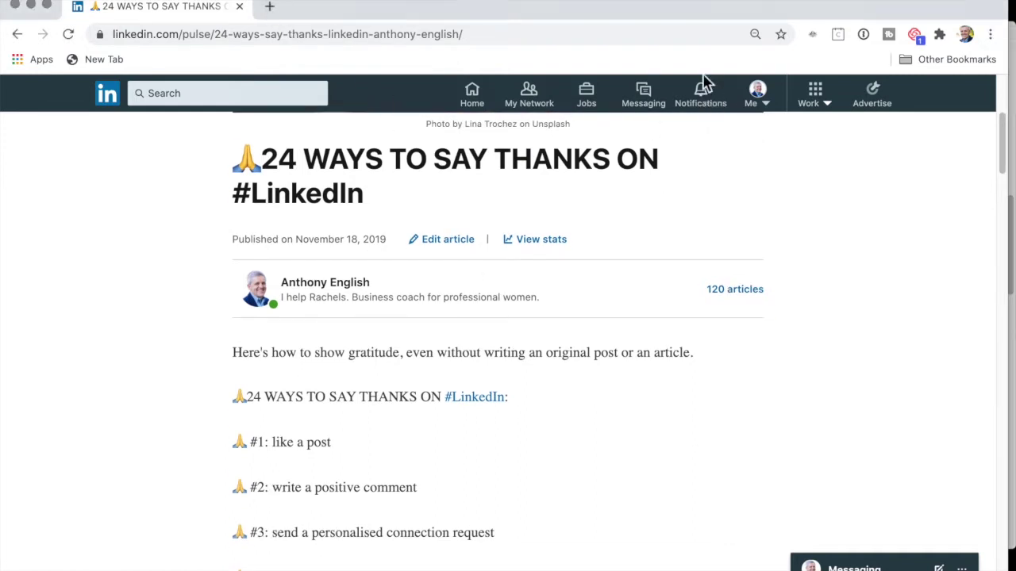
{"action": "left_click", "coordinate": [704, 102]}
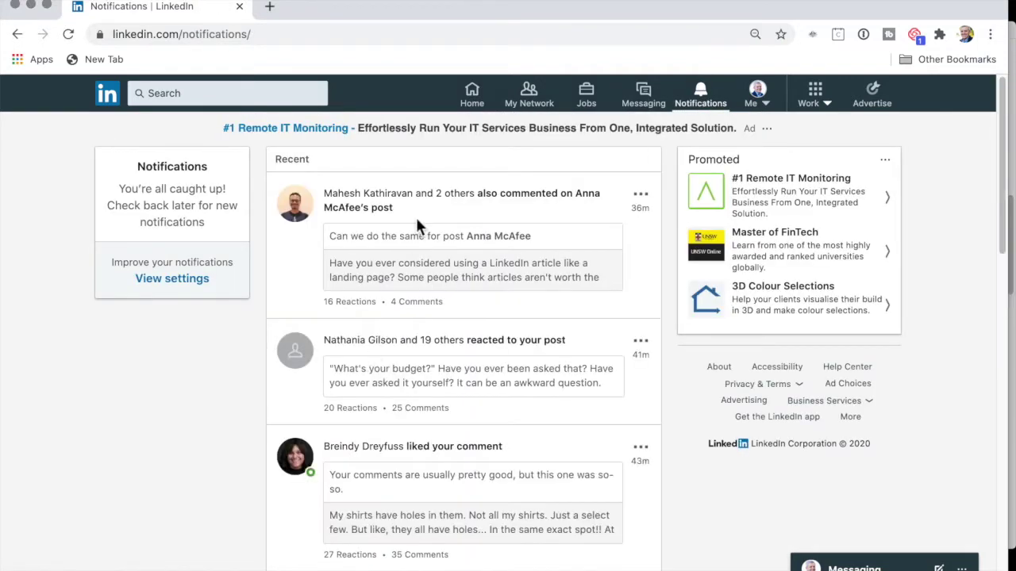
- Give the 'Are you a Community Connector?' post an Insightful reaction, then return to Notifications
{"action": "left_click", "coordinate": [417, 249]}
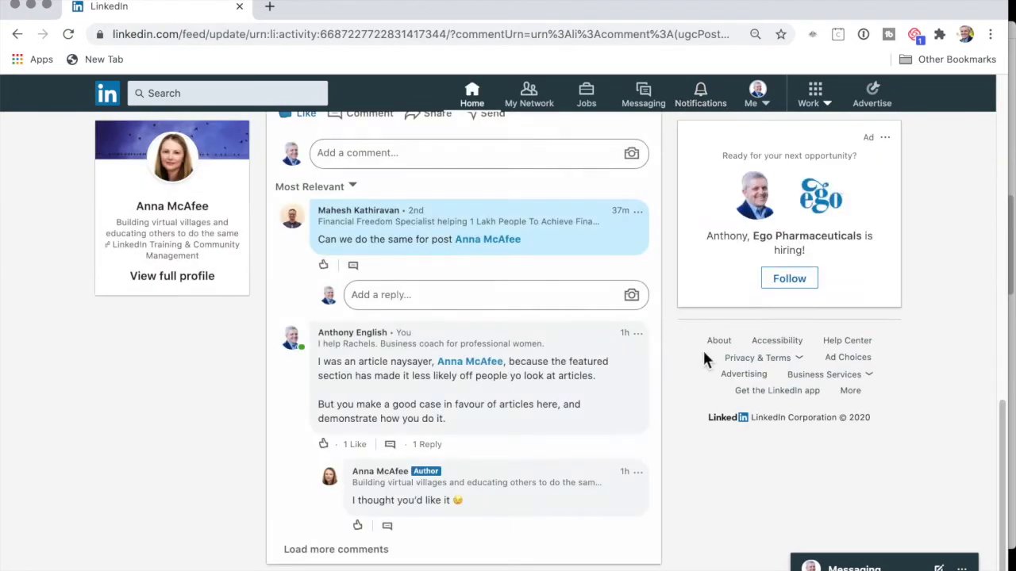
{"action": "scroll", "coordinate": [454, 294], "scroll_direction": "up", "scroll_amount": 5}
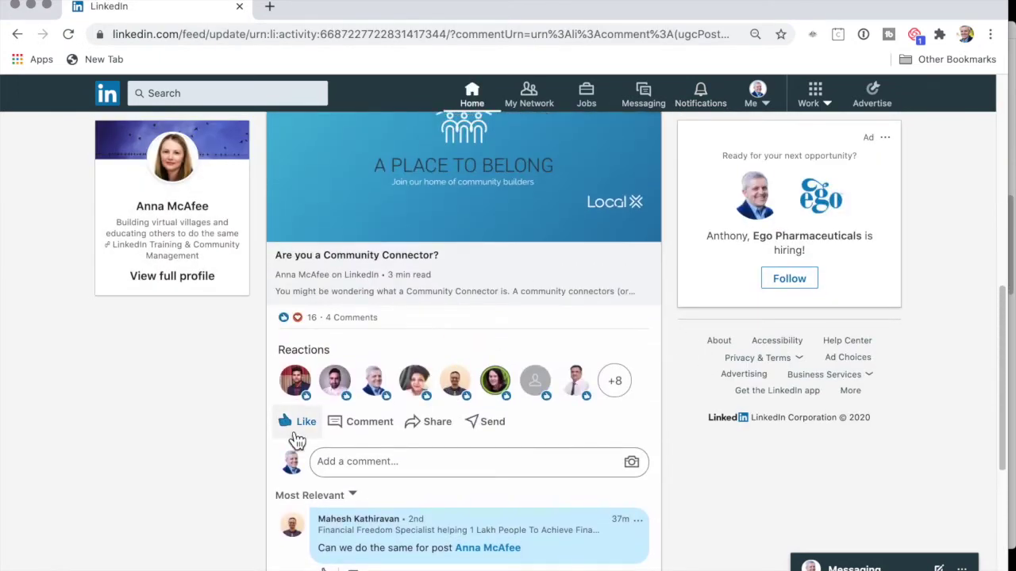
{"action": "mouse_move", "coordinate": [296, 438]}
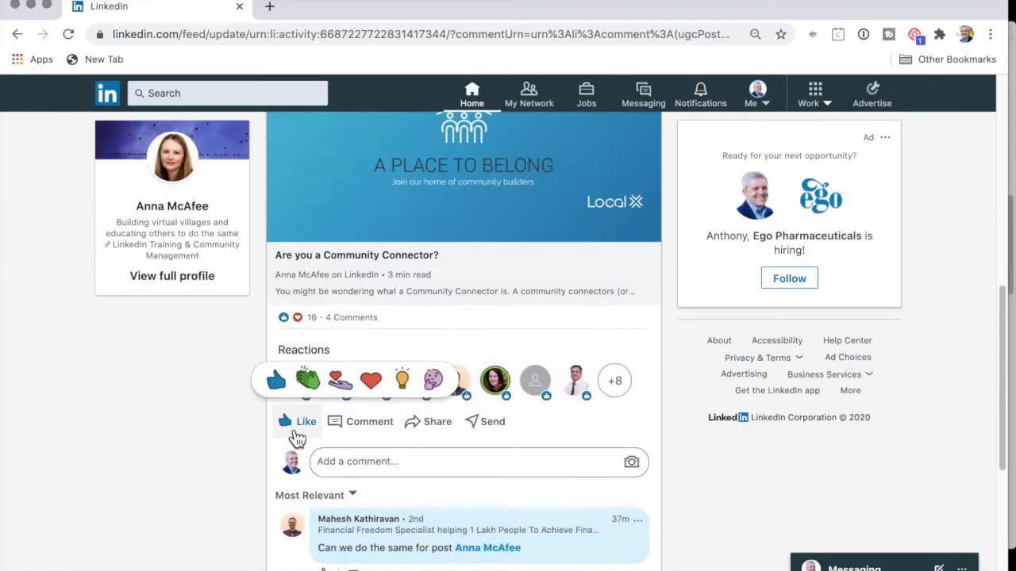
{"action": "left_click", "coordinate": [409, 386]}
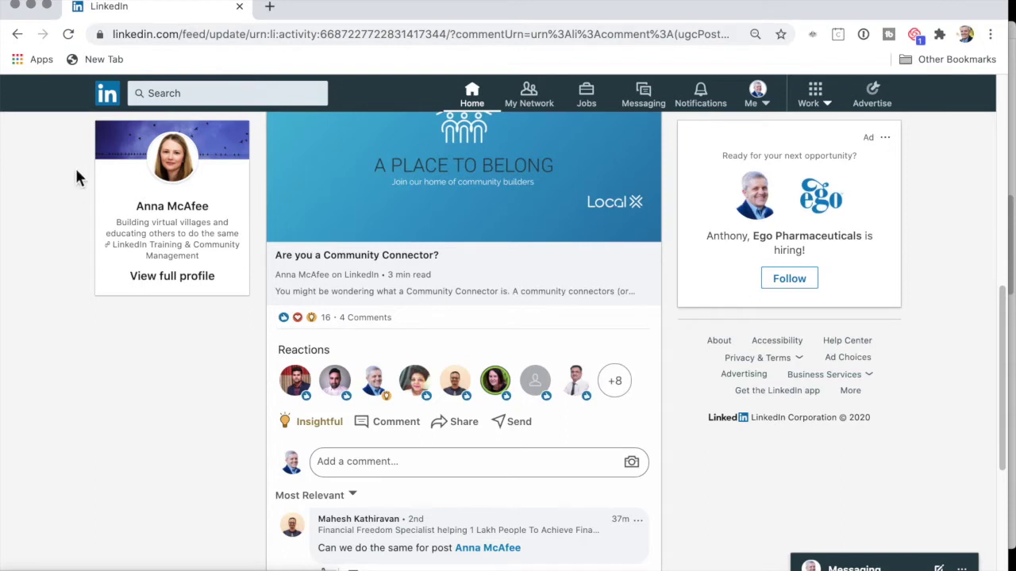
{"action": "left_click", "coordinate": [18, 35]}
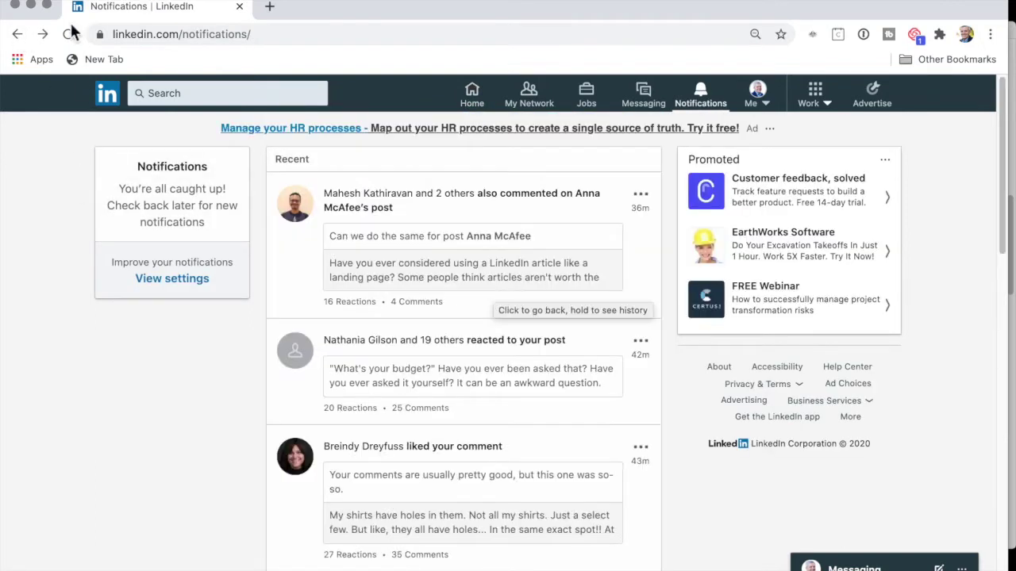
- Get back to Notifications, then scroll the home feed to the website-contact leads post
{"action": "left_click", "coordinate": [18, 34]}
{"action": "scroll", "coordinate": [585, 442], "scroll_direction": "down", "scroll_amount": 1}
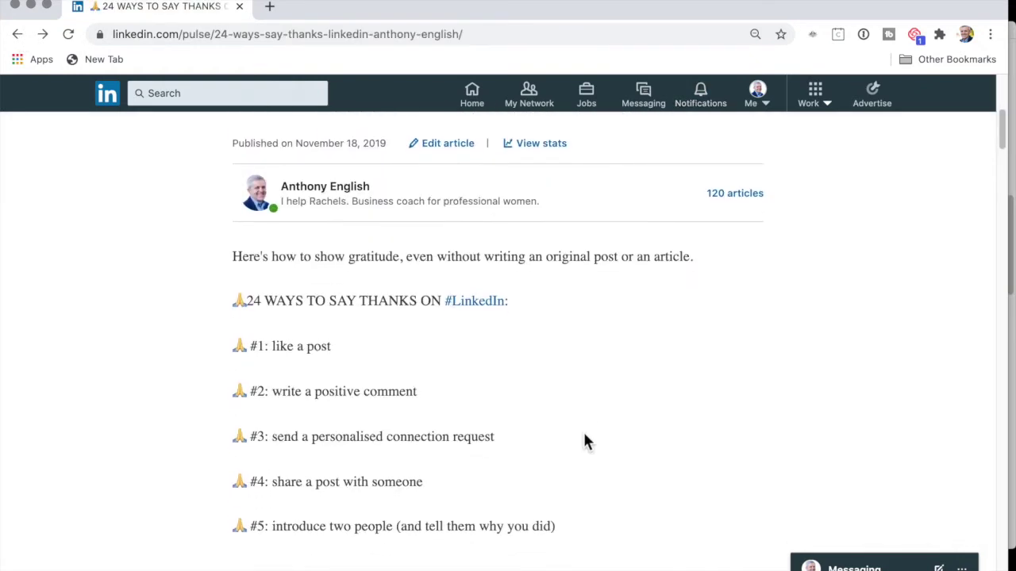
{"action": "left_click", "coordinate": [43, 34]}
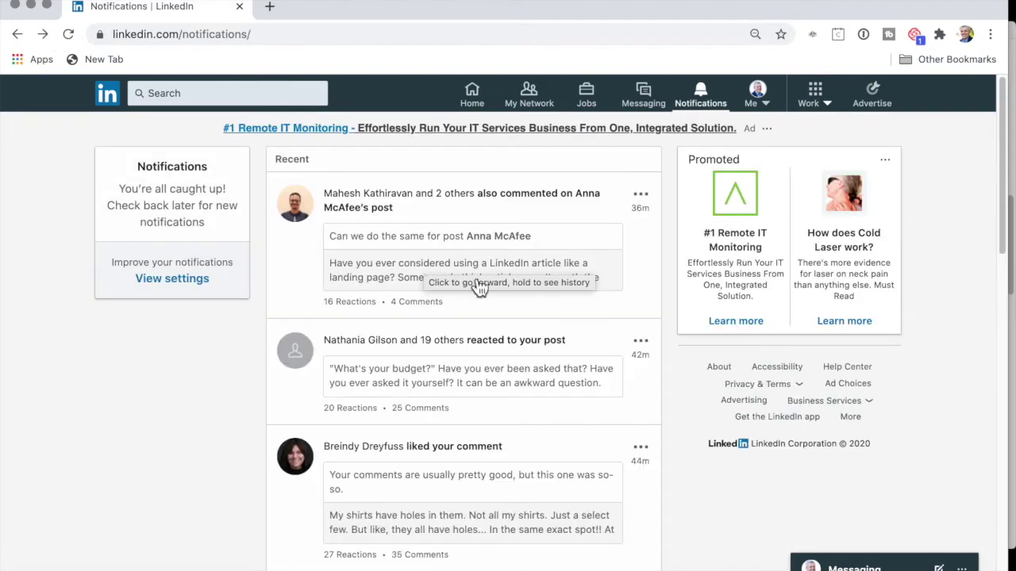
{"action": "left_click", "coordinate": [471, 91]}
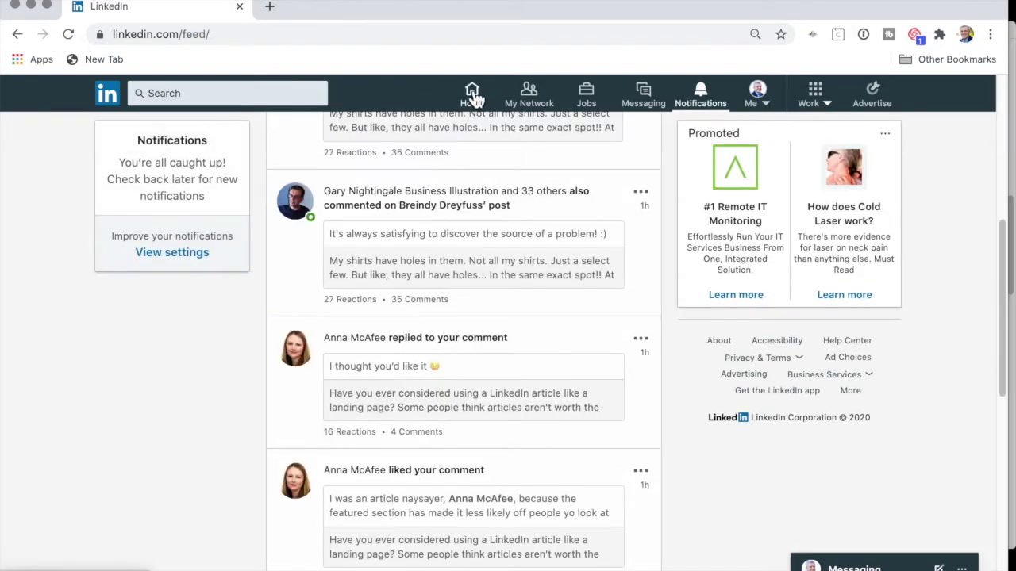
{"action": "scroll", "coordinate": [664, 279], "scroll_direction": "down", "scroll_amount": 5}
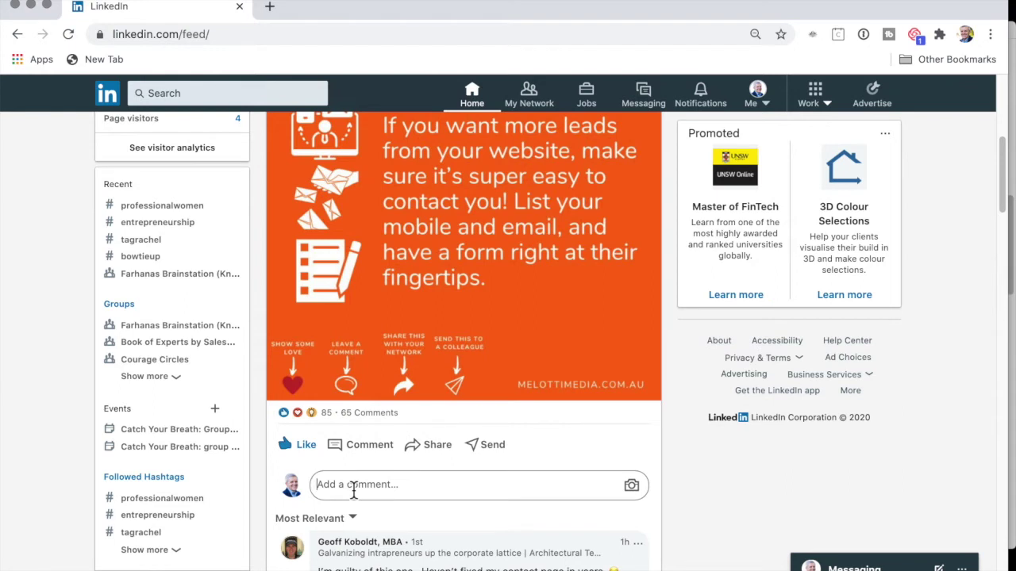
{"action": "type", "text": "Great idea, Chr"}
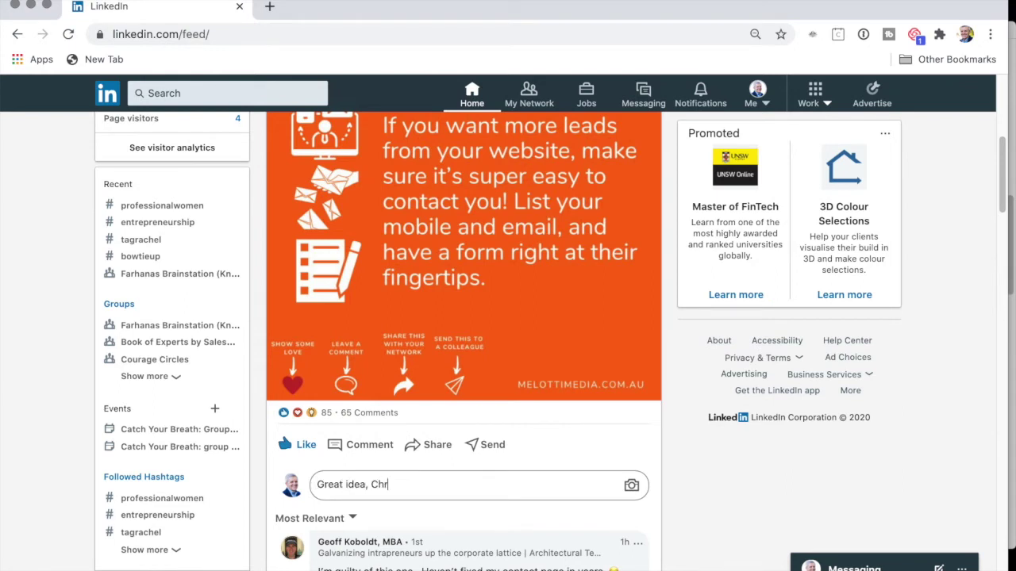
{"action": "type", "text": "is."}
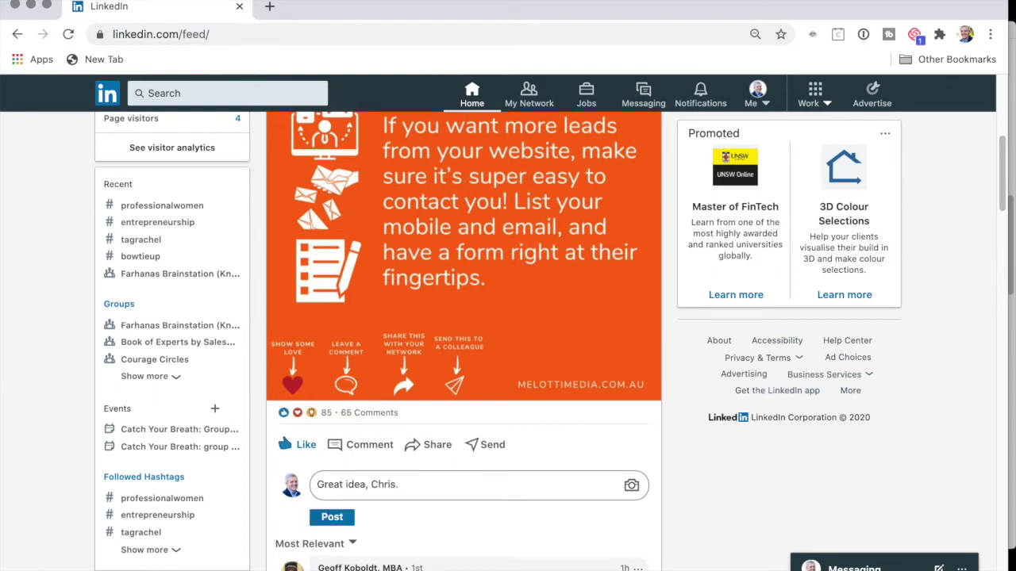
{"action": "key", "text": "BackSpace"}
{"action": "key", "text": "BackSpace"}
{"action": "key", "text": "BackSpace"}
{"action": "key", "text": "BackSpace"}
{"action": "key", "text": "BackSpace"}
{"action": "type", "text": "@chris"}
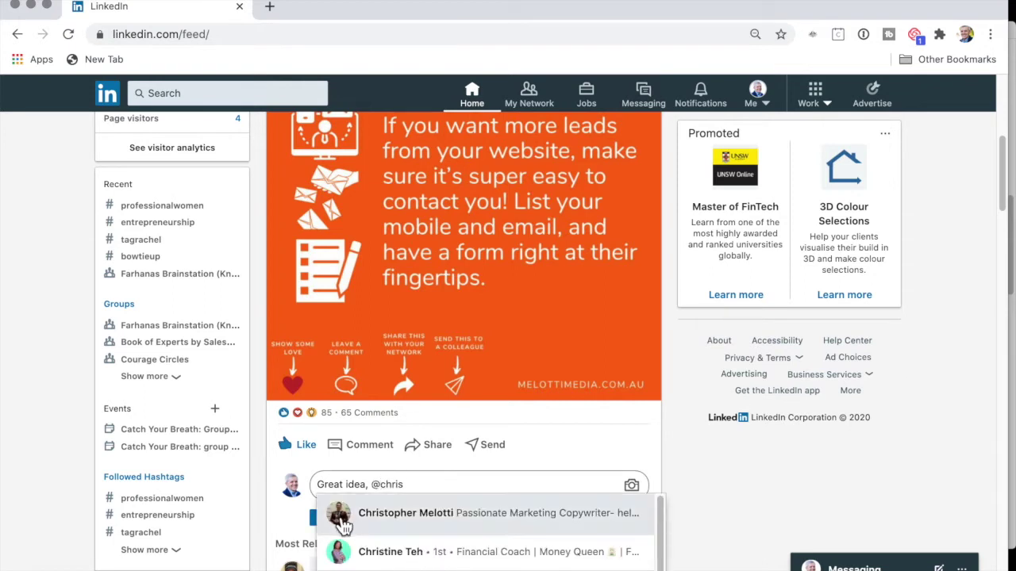
{"action": "left_click", "coordinate": [394, 525]}
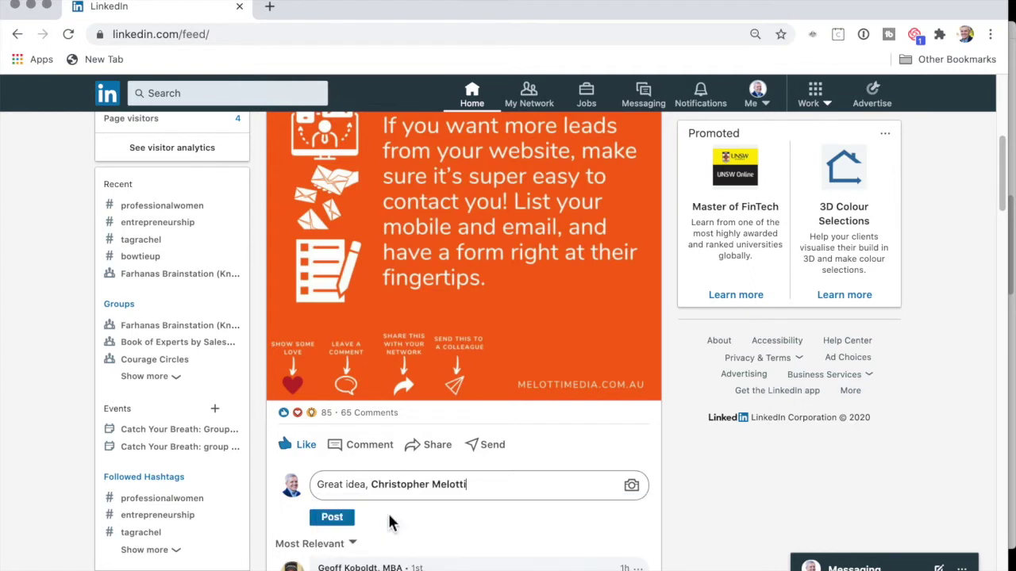
{"action": "type", "text": "! I need to check my contac"}
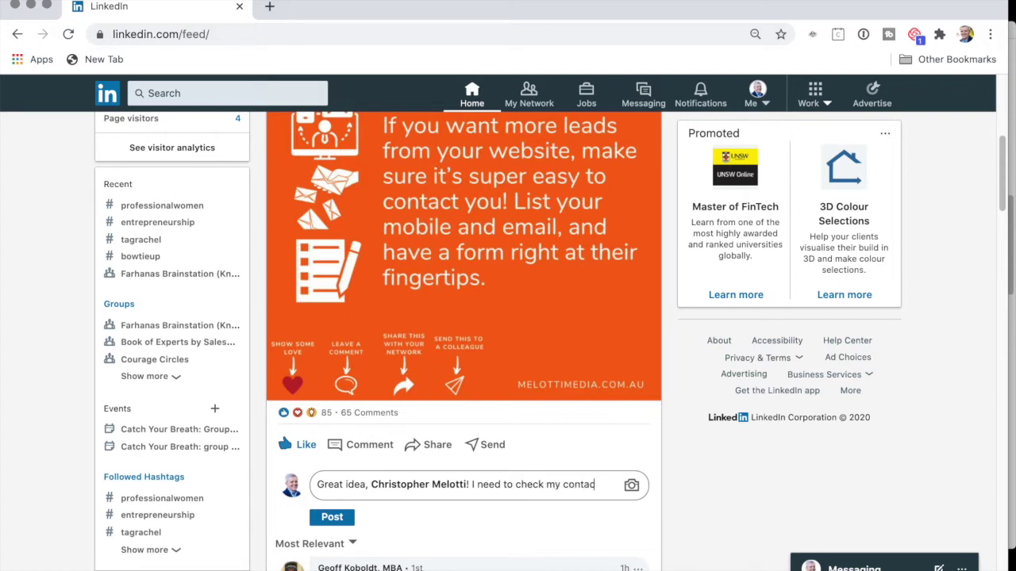
{"action": "type", "text": "t page,"}
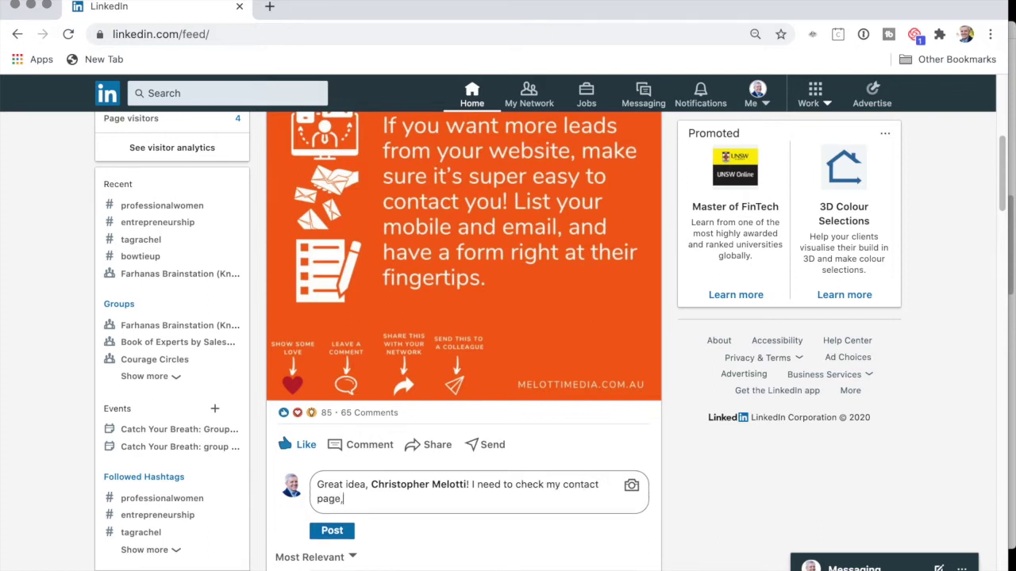
{"action": "type", "text": " too."}
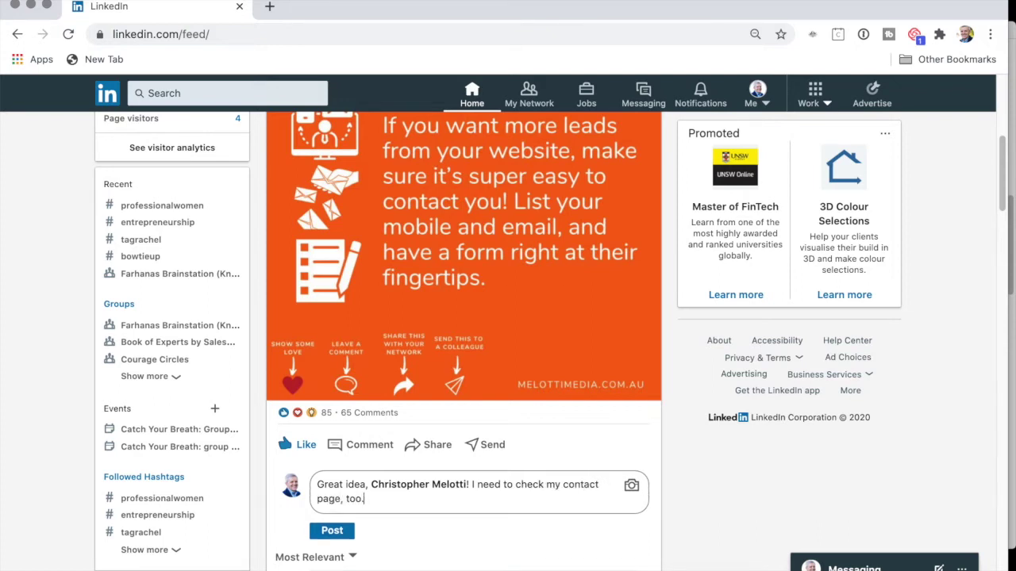
{"action": "left_click", "coordinate": [332, 530]}
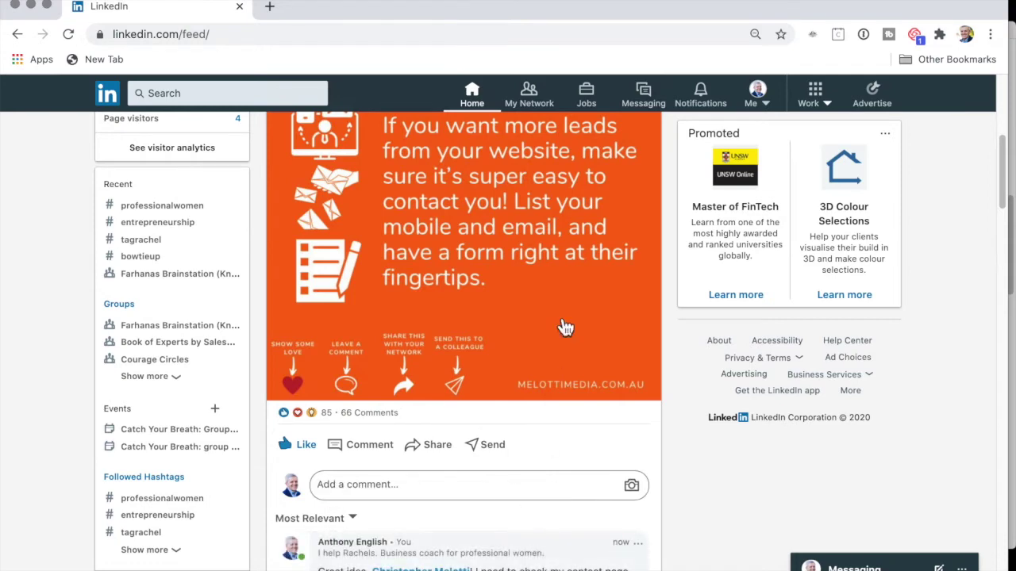
{"action": "scroll", "coordinate": [524, 344], "scroll_direction": "up", "scroll_amount": 3}
- Revisit the Notifications page and the '24 Ways to Say Thanks' article
{"action": "scroll", "coordinate": [524, 343], "scroll_direction": "up", "scroll_amount": 3}
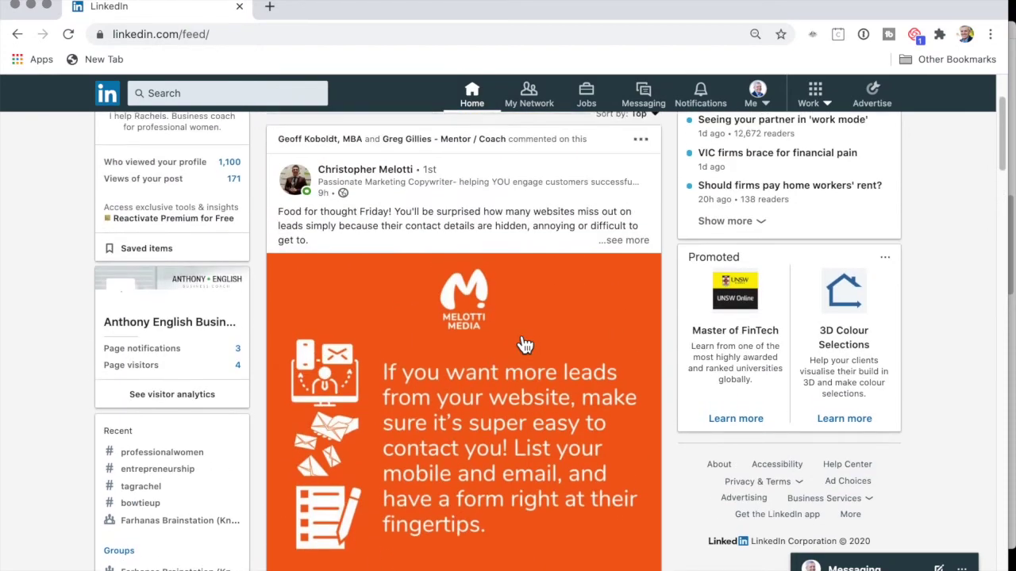
{"action": "left_click", "coordinate": [17, 38]}
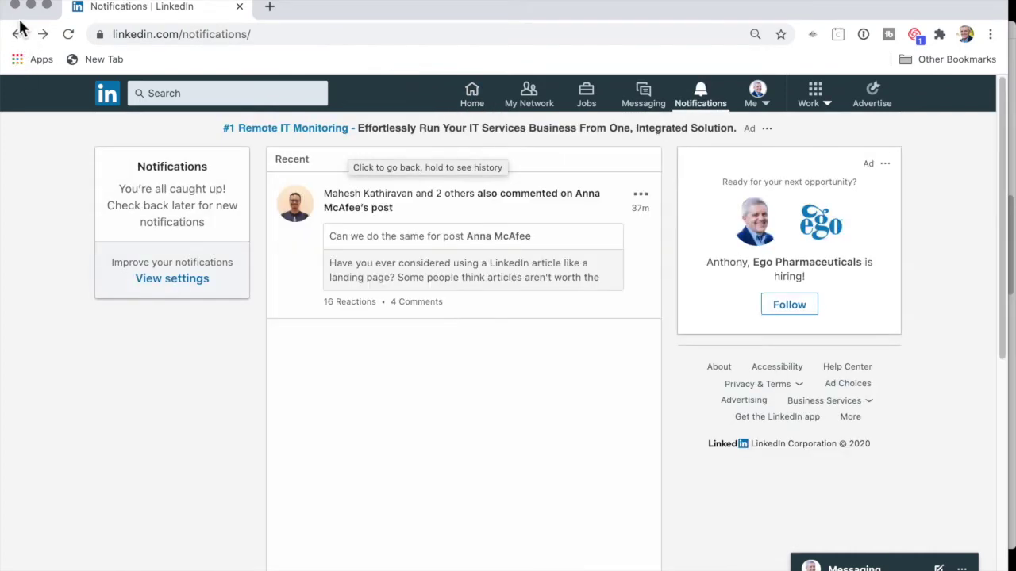
{"action": "left_click", "coordinate": [462, 340]}
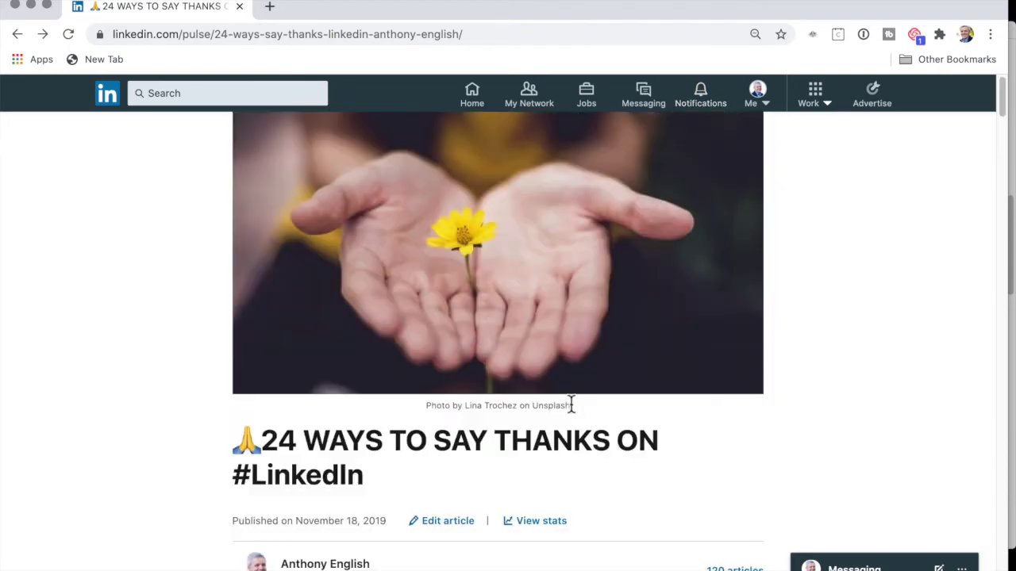
{"action": "scroll", "coordinate": [569, 403], "scroll_direction": "down", "scroll_amount": 5}
{"action": "scroll", "coordinate": [571, 405], "scroll_direction": "down", "scroll_amount": 4}
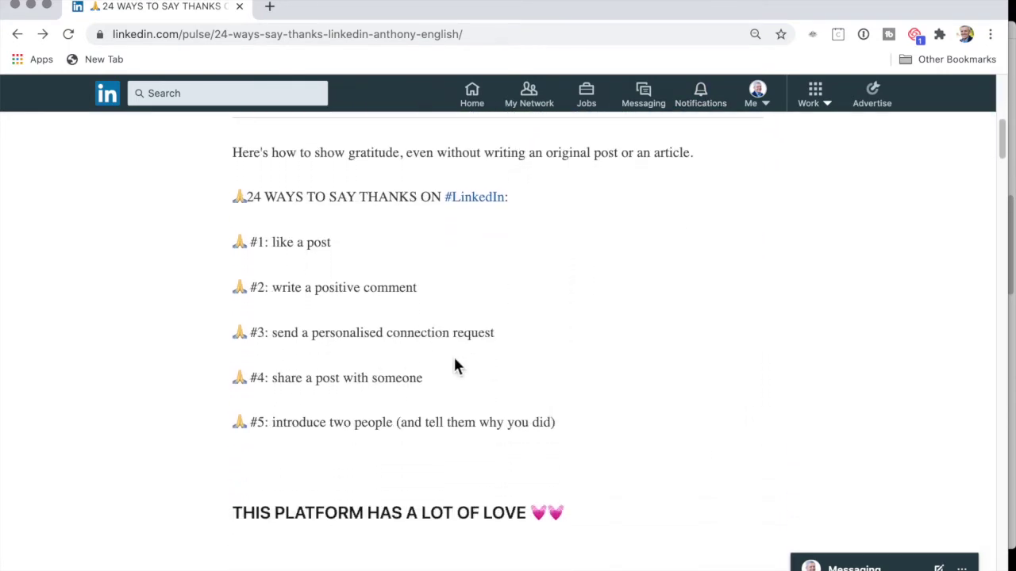
- Browse the recently added connections in My Network, then return to the home feed
{"action": "left_click", "coordinate": [536, 109]}
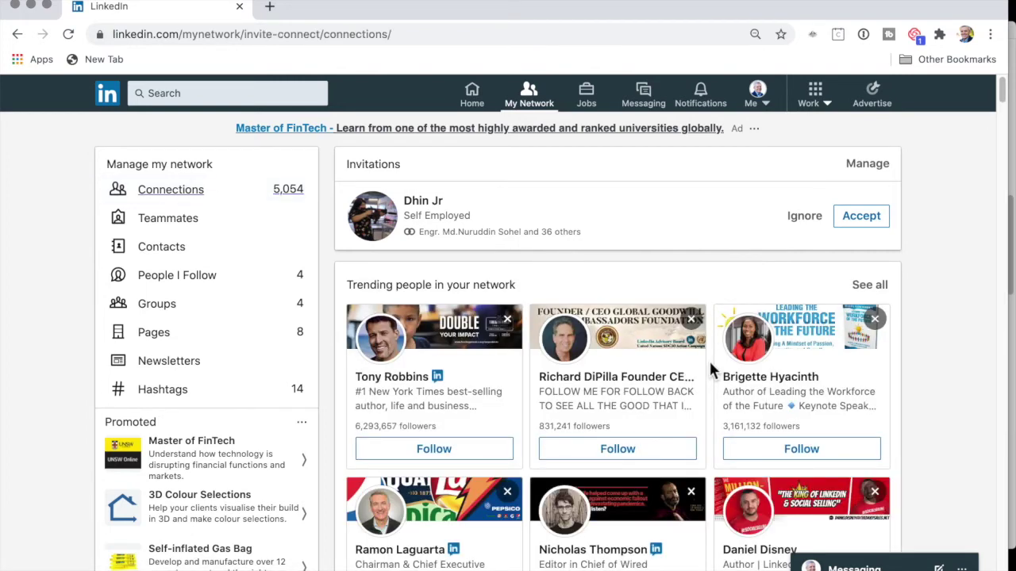
{"action": "scroll", "coordinate": [709, 358], "scroll_direction": "down", "scroll_amount": 2}
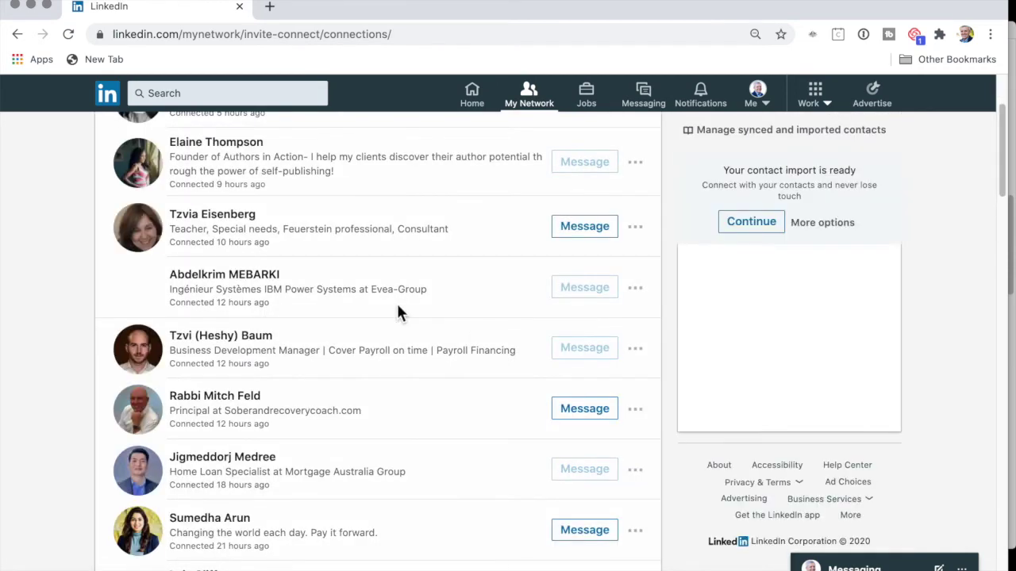
{"action": "scroll", "coordinate": [431, 300], "scroll_direction": "up", "scroll_amount": 2}
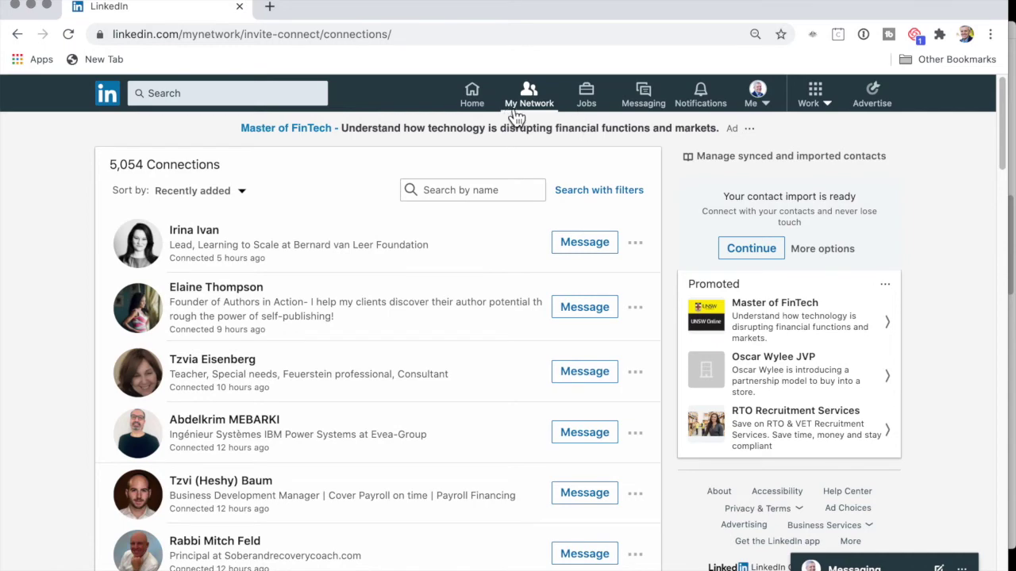
{"action": "left_click", "coordinate": [481, 100]}
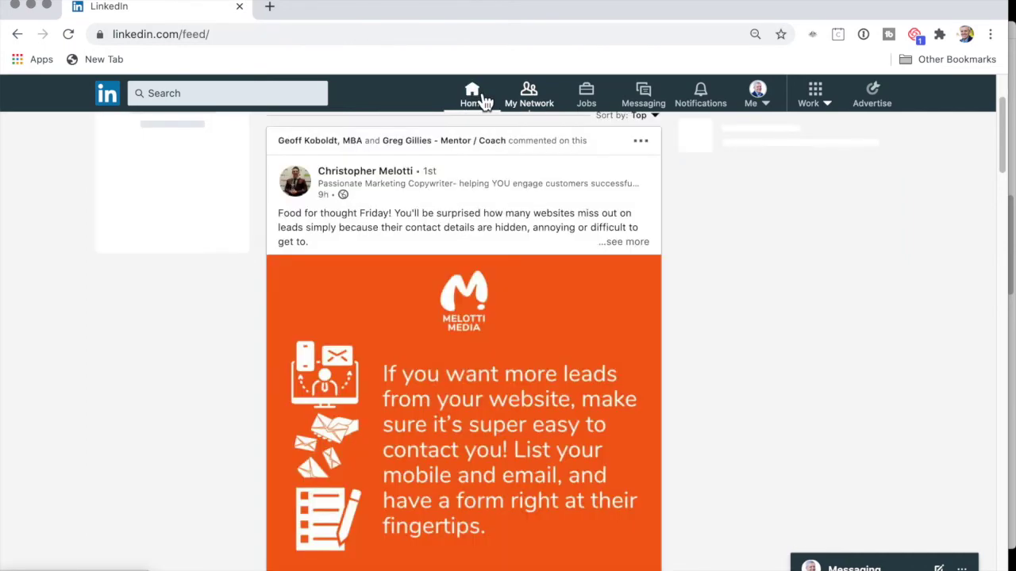
- Expand the escape-room post's comments and open the commenter's profile
{"action": "scroll", "coordinate": [415, 288], "scroll_direction": "down", "scroll_amount": 3}
{"action": "scroll", "coordinate": [415, 288], "scroll_direction": "down", "scroll_amount": 6}
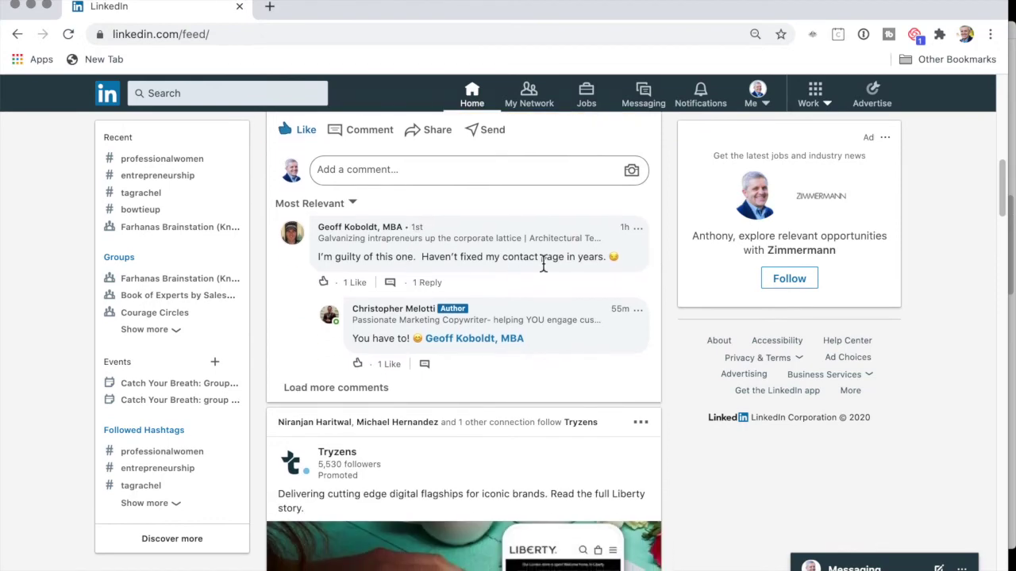
{"action": "scroll", "coordinate": [543, 266], "scroll_direction": "down", "scroll_amount": 9}
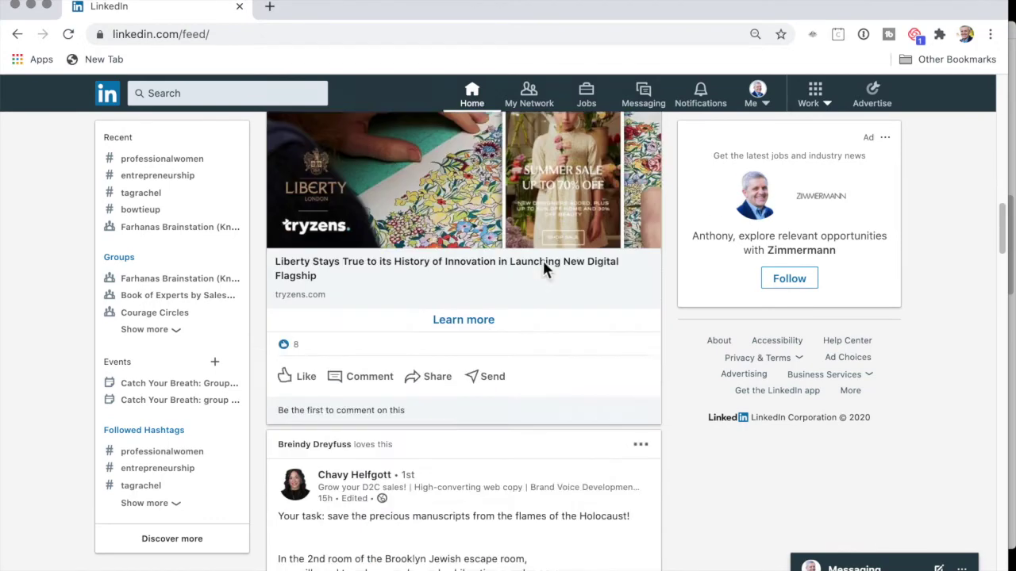
{"action": "left_click", "coordinate": [352, 384]}
{"action": "scroll", "coordinate": [443, 302], "scroll_direction": "down", "scroll_amount": 3}
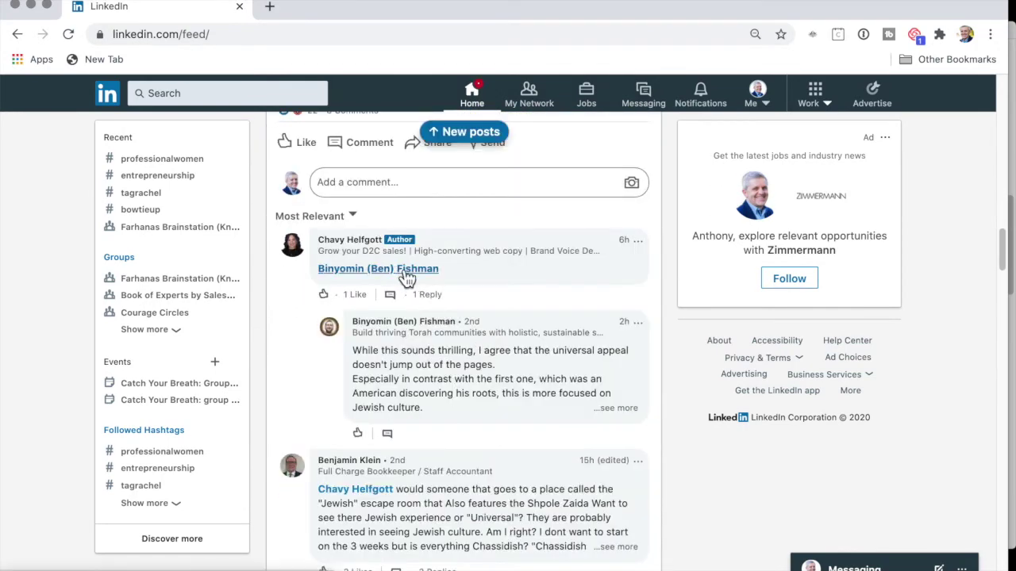
{"action": "left_click", "coordinate": [405, 274]}
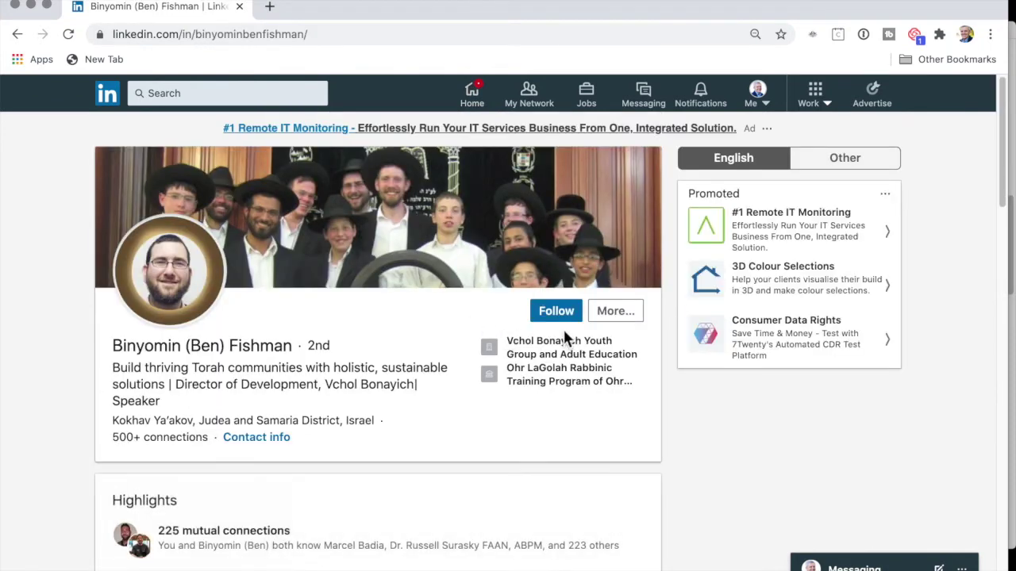
- Send a connection request with a greeting and 'Love your comments and I'd be thrilled to connect.'
{"action": "left_click", "coordinate": [627, 313]}
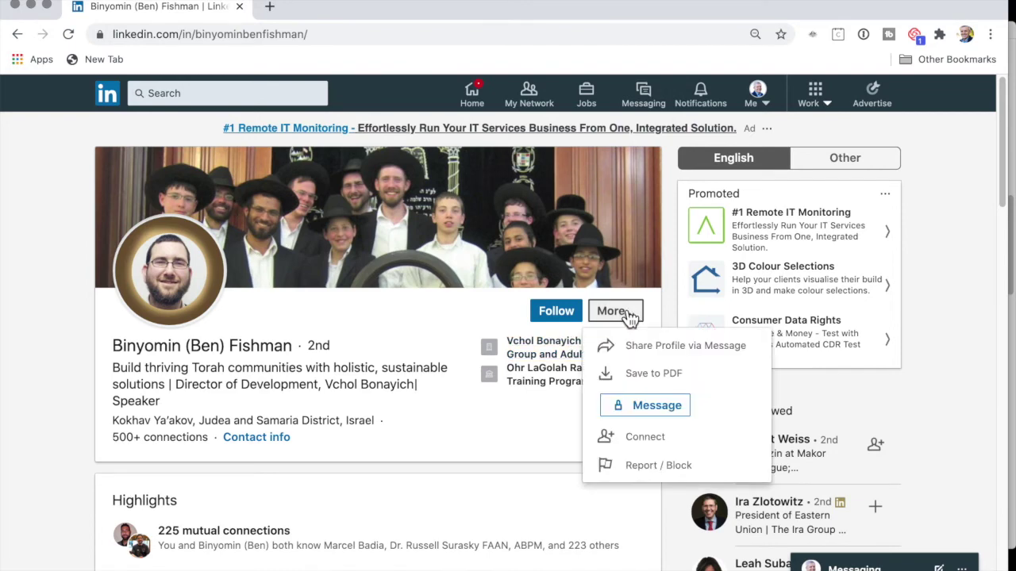
{"action": "left_click", "coordinate": [634, 450]}
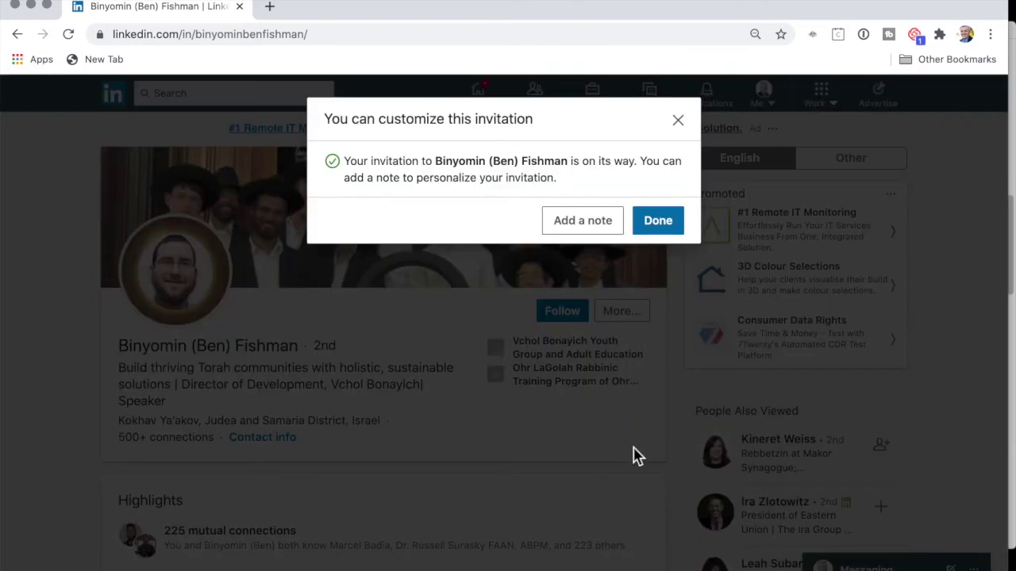
{"action": "left_click", "coordinate": [585, 233]}
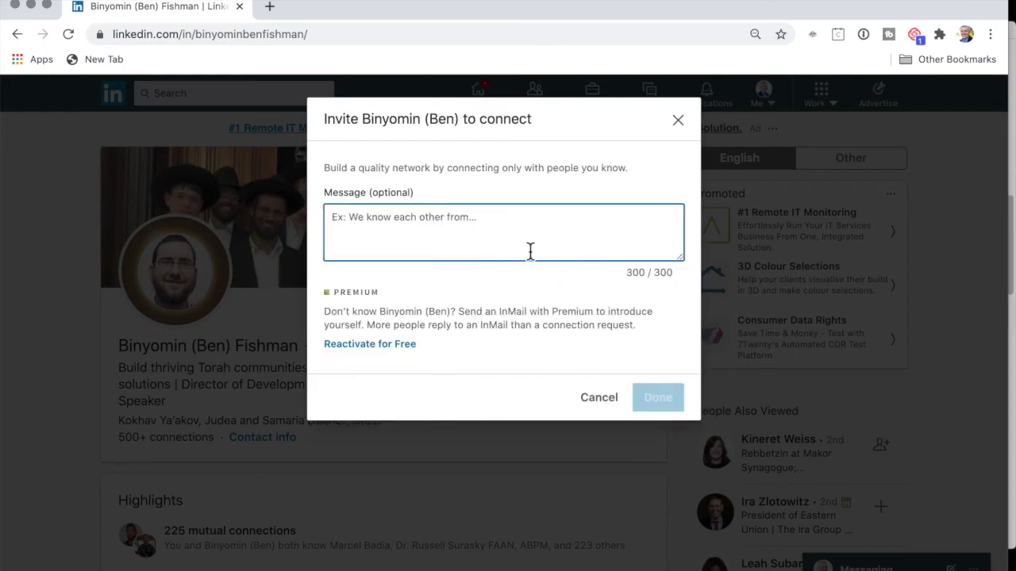
{"action": "type", "text": "Hi there, Ben,"}
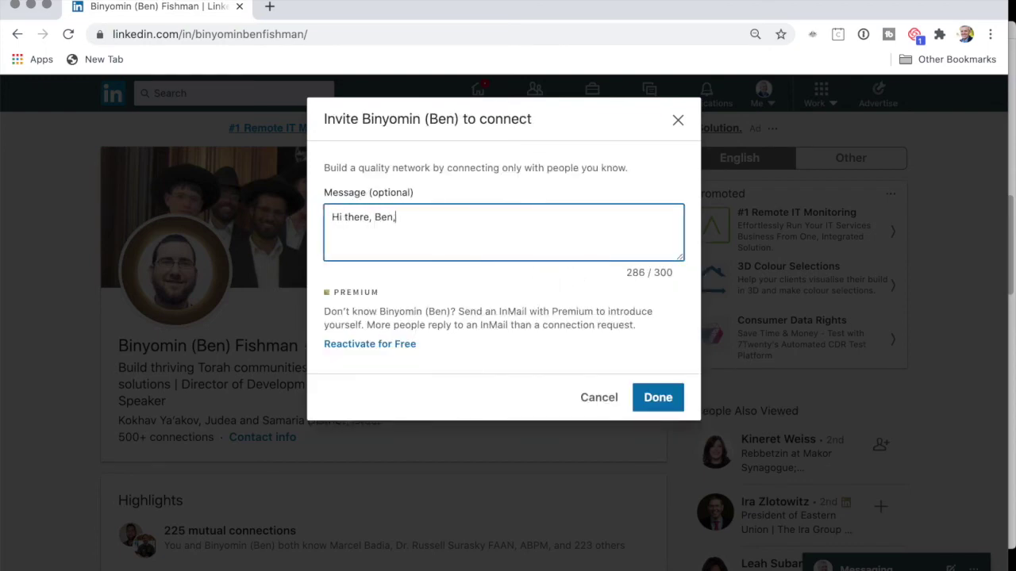
{"action": "key", "text": "Return"}
{"action": "key", "text": "Return"}
{"action": "type", "text": "Love your comments and I'd be thrilled to connect."}
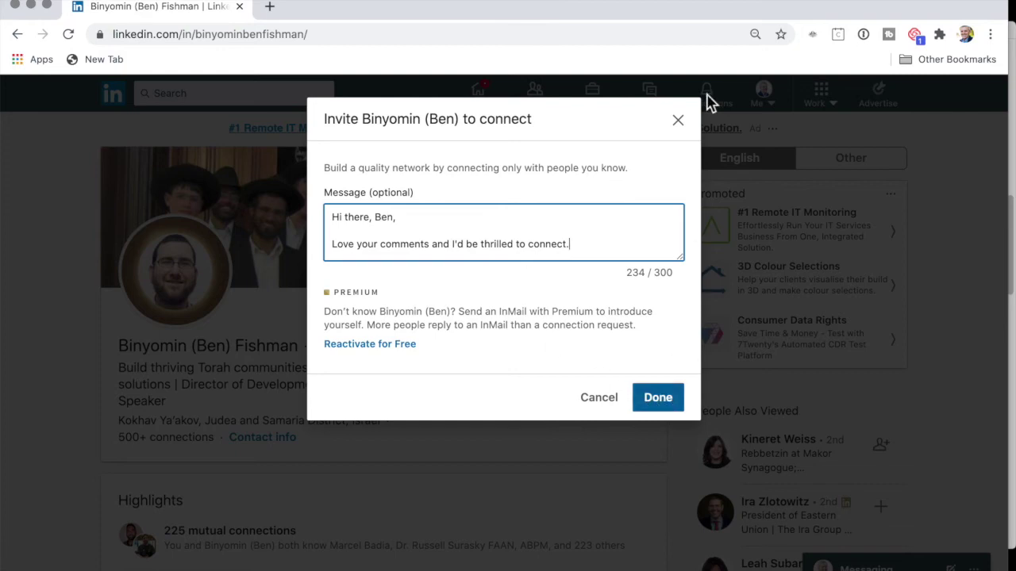
{"action": "left_click", "coordinate": [679, 120]}
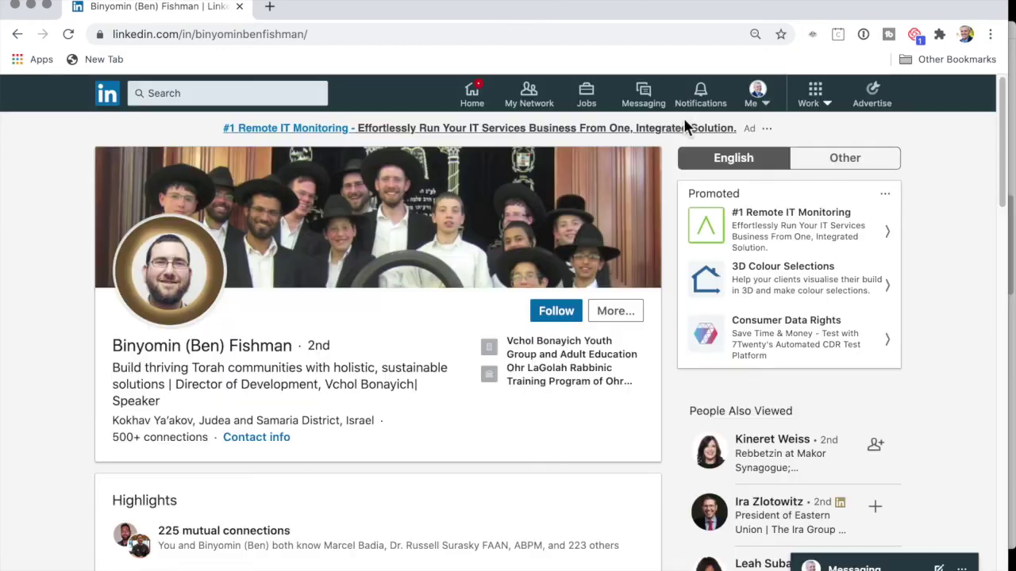
{"action": "left_click", "coordinate": [18, 35]}
- Return to the feed, start resharing the escape-room post, then discard the draft
{"action": "left_click", "coordinate": [18, 35]}
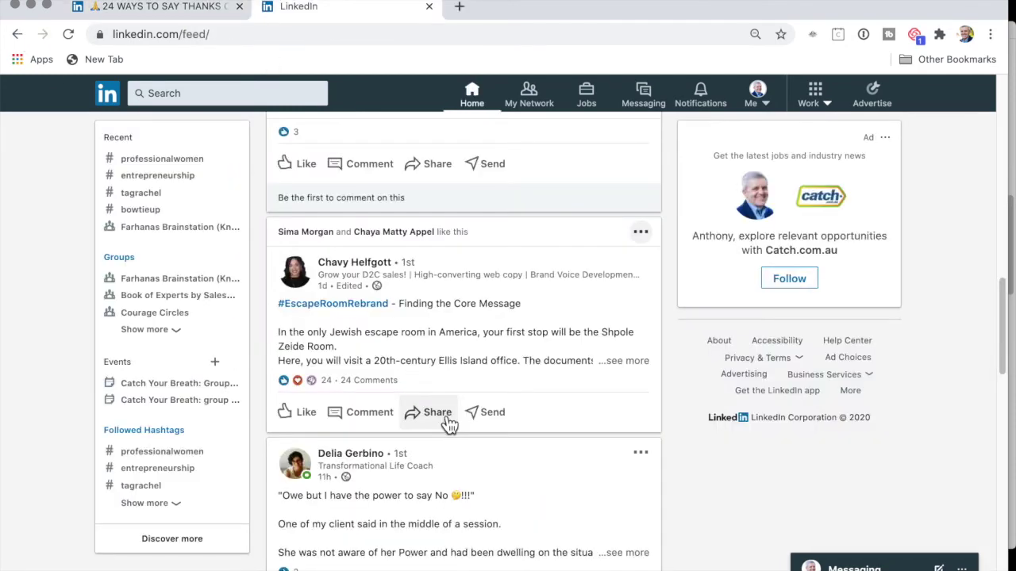
{"action": "left_click", "coordinate": [447, 419]}
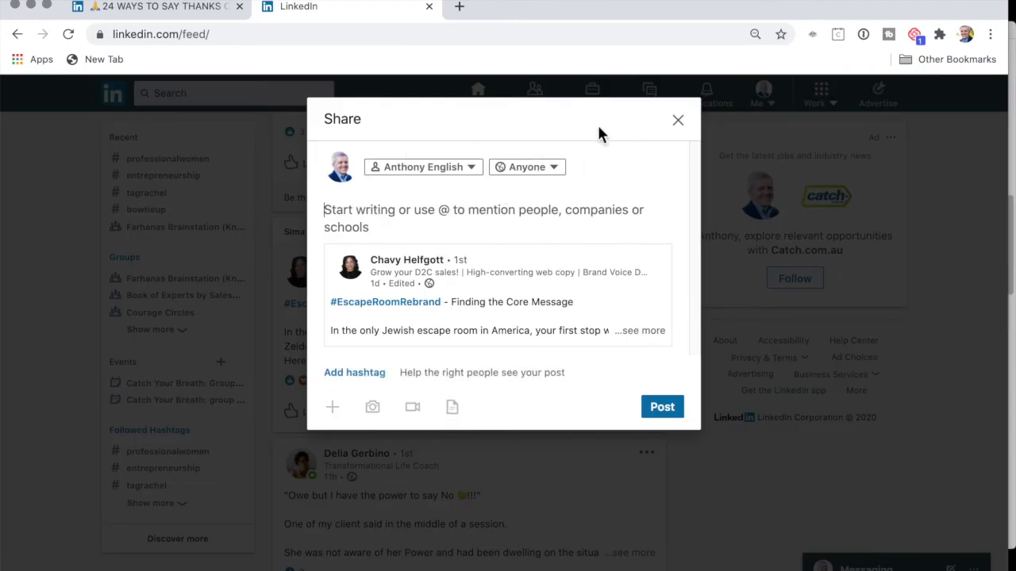
{"action": "left_click", "coordinate": [679, 122]}
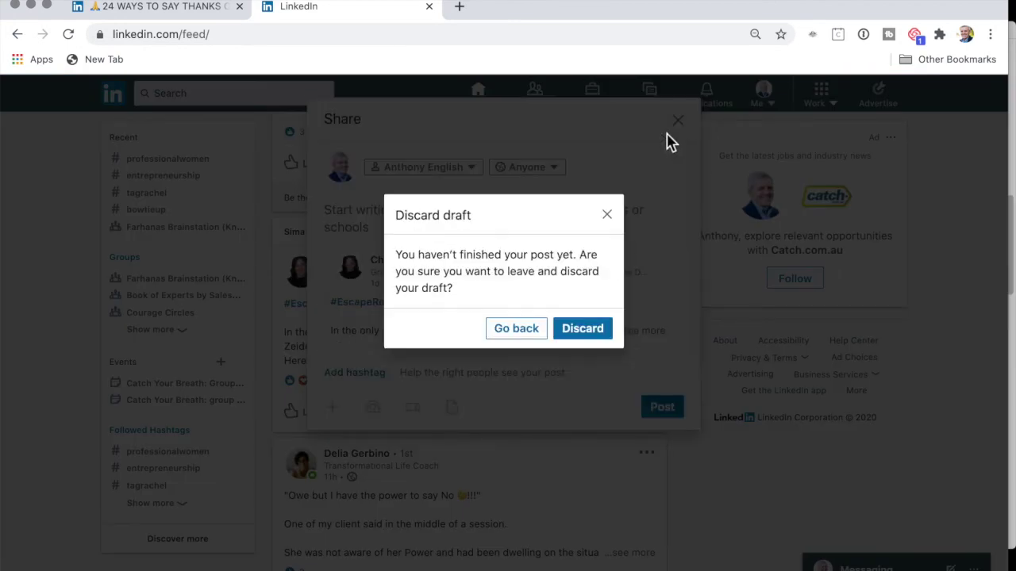
{"action": "left_click", "coordinate": [583, 329]}
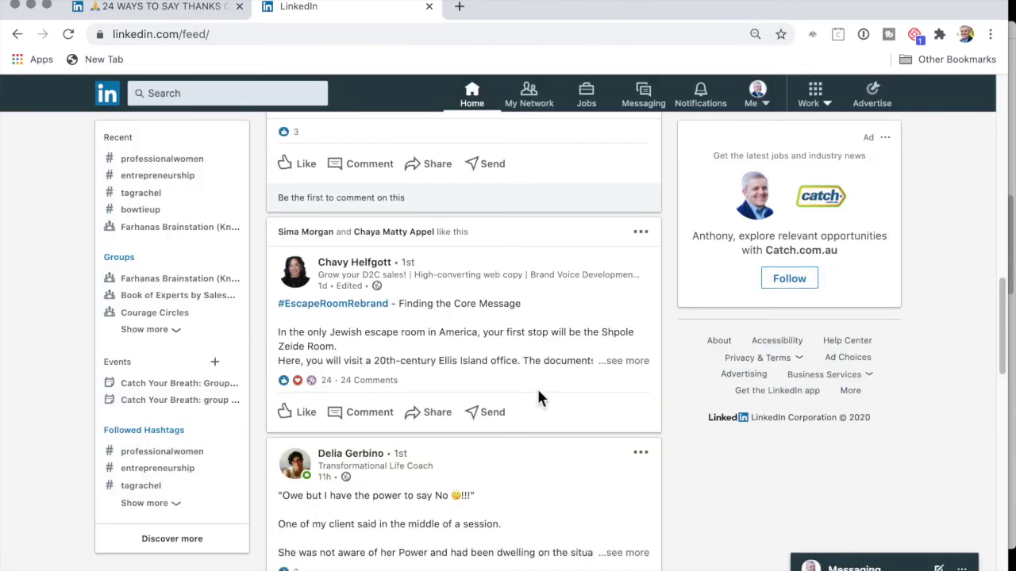
- Send the escape-room post in a private message, choosing one of its likers as recipient
{"action": "left_click", "coordinate": [493, 413]}
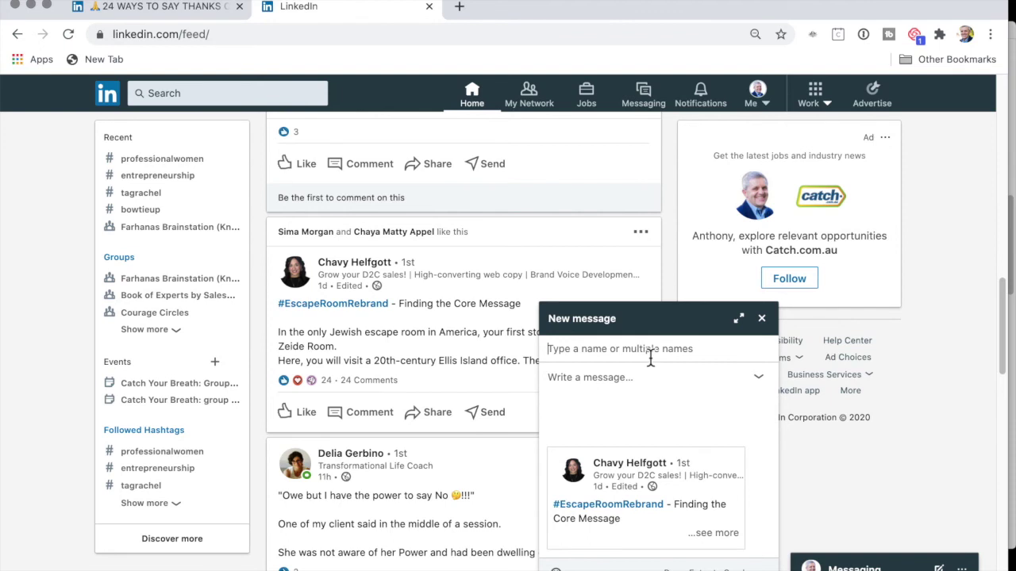
{"action": "type", "text": "sima"}
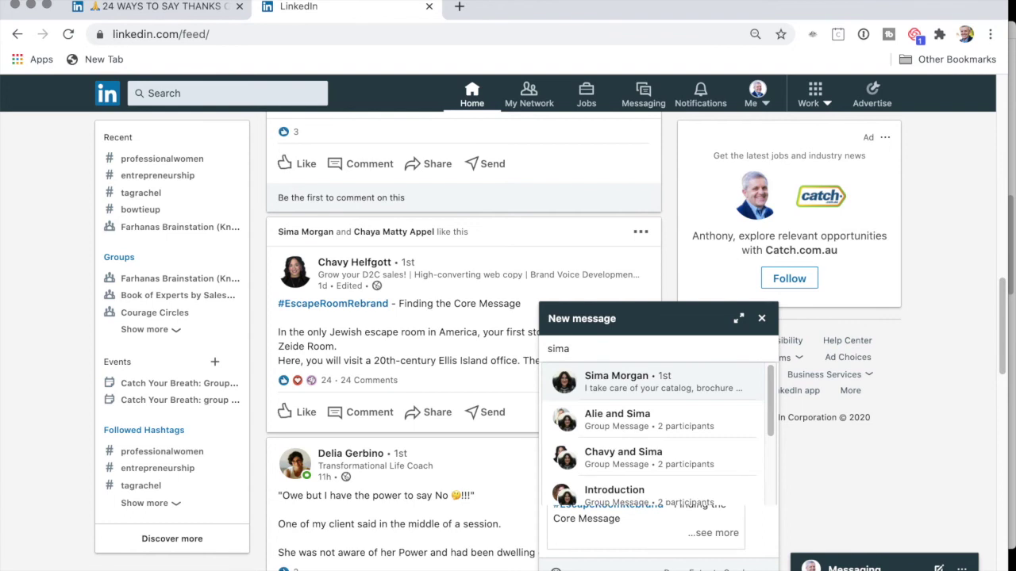
{"action": "left_click", "coordinate": [640, 387]}
{"action": "scroll", "coordinate": [737, 524], "scroll_direction": "down", "scroll_amount": 2}
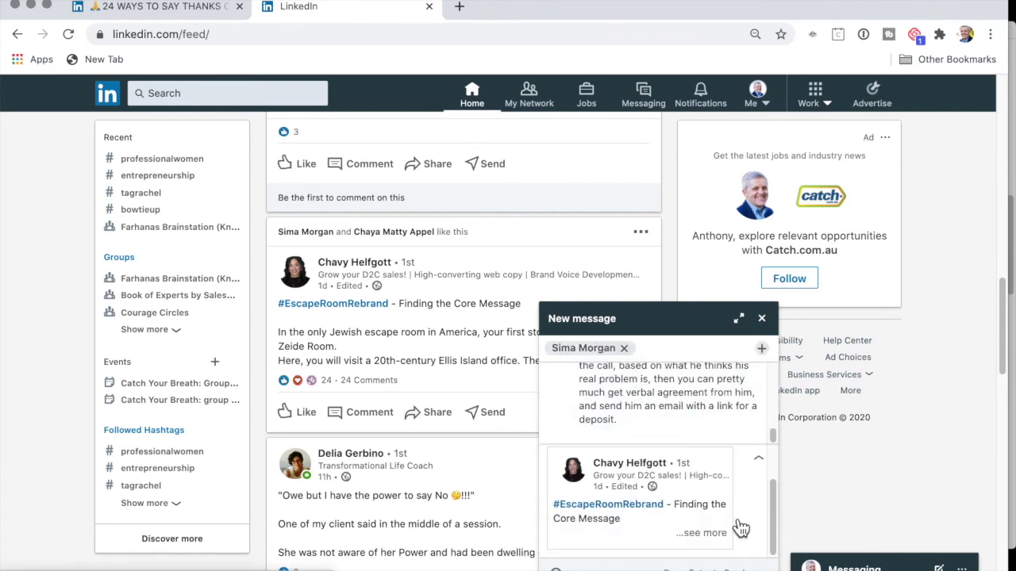
- Close the message window, switch to the article tab and read tips #1–#10
{"action": "left_click", "coordinate": [762, 319]}
{"action": "key", "text": "ctrl+shift+Tab"}
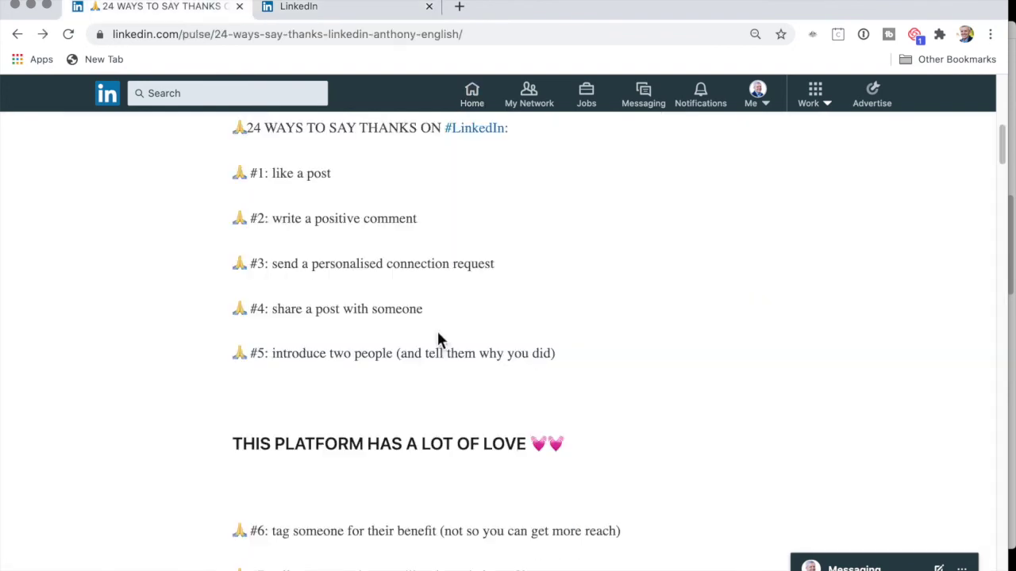
{"action": "scroll", "coordinate": [436, 328], "scroll_direction": "down", "scroll_amount": 1}
{"action": "scroll", "coordinate": [441, 339], "scroll_direction": "down", "scroll_amount": 1}
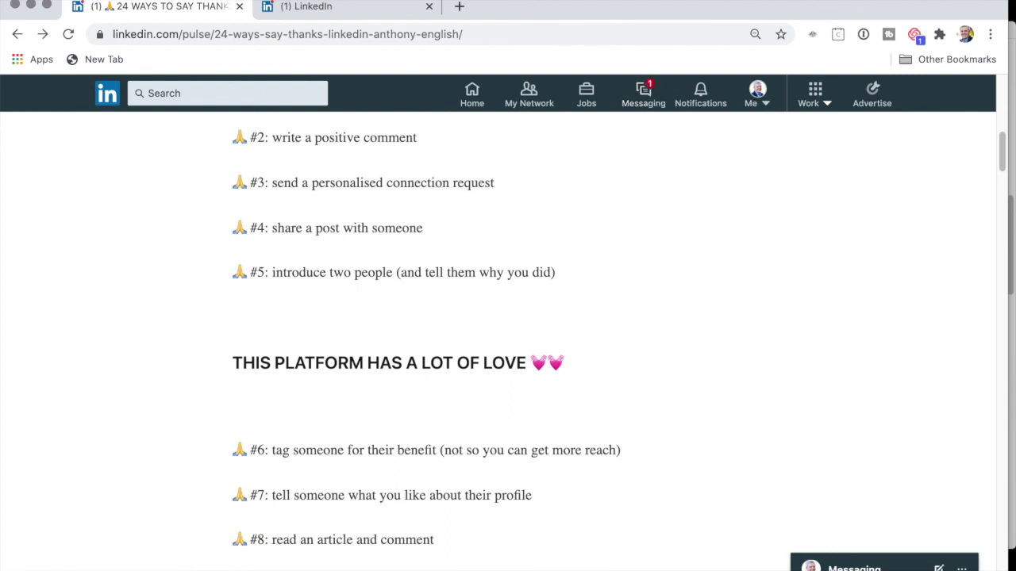
{"action": "scroll", "coordinate": [657, 408], "scroll_direction": "up", "scroll_amount": 5}
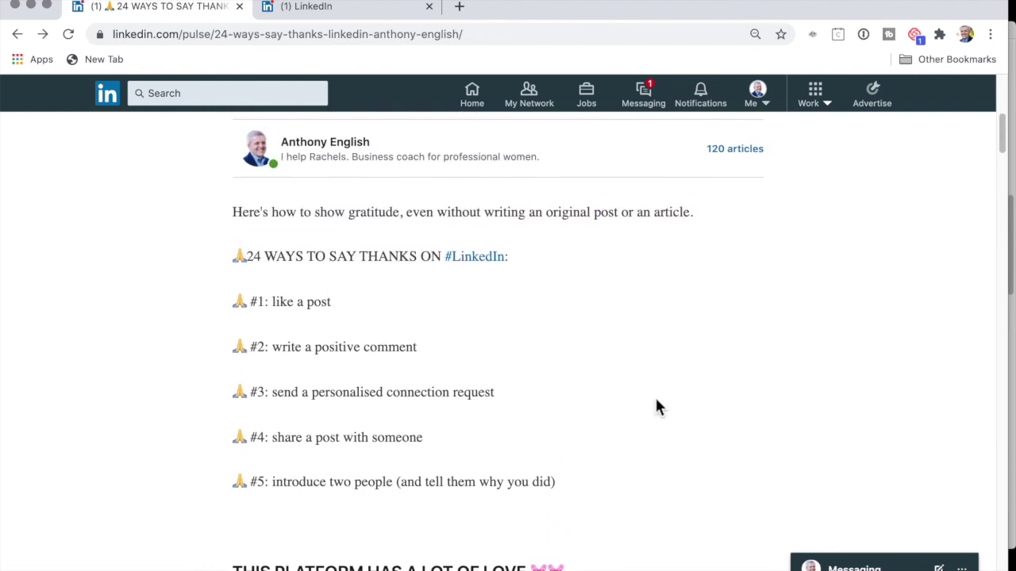
{"action": "scroll", "coordinate": [657, 407], "scroll_direction": "down", "scroll_amount": 2}
{"action": "scroll", "coordinate": [657, 408], "scroll_direction": "down", "scroll_amount": 5}
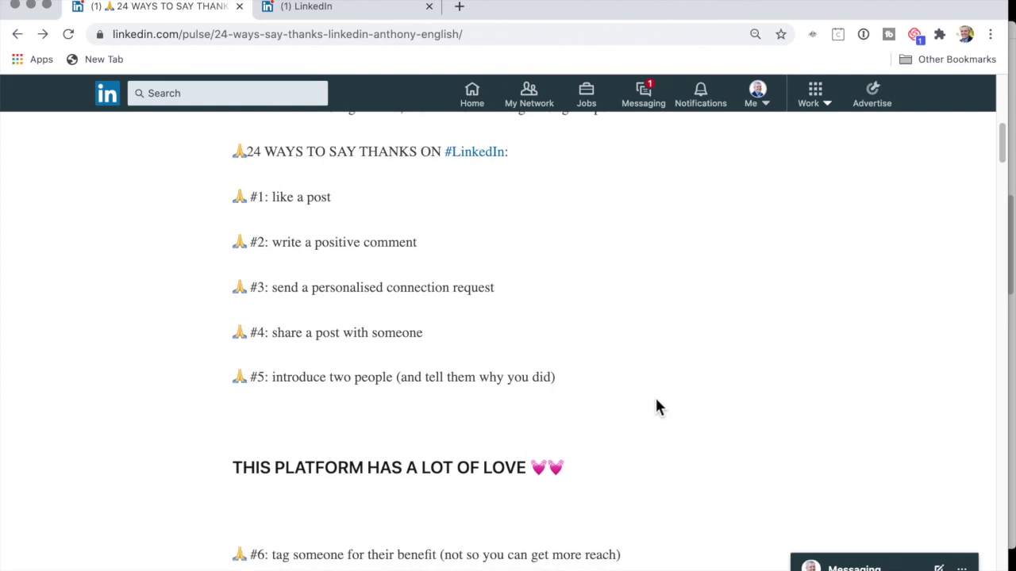
{"action": "scroll", "coordinate": [657, 407], "scroll_direction": "down", "scroll_amount": 2}
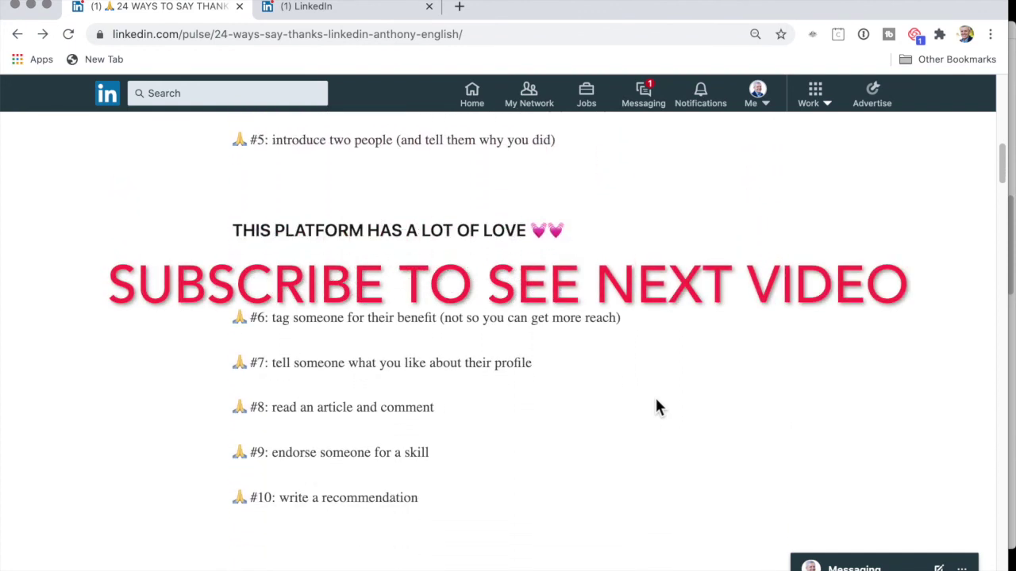